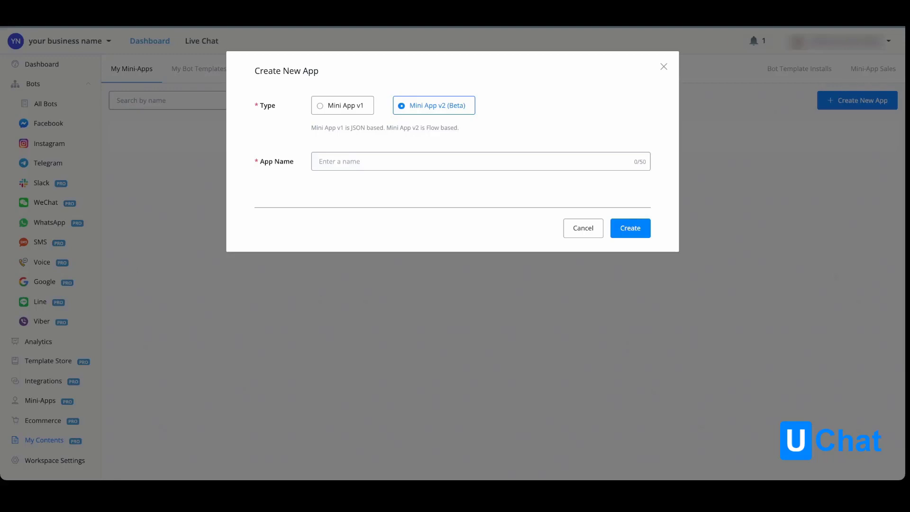
Step: Create a new app of type Mini App v1 named "demo"
left_click(343, 105)
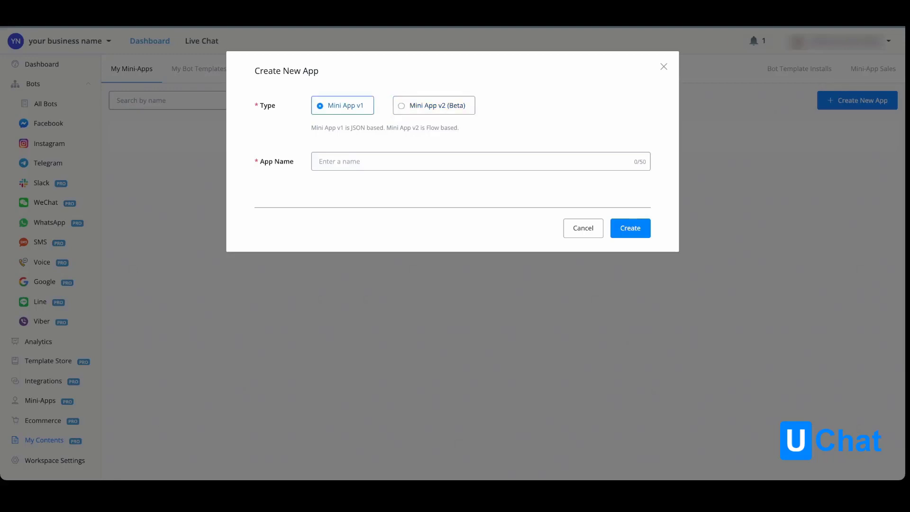
left_click(339, 161)
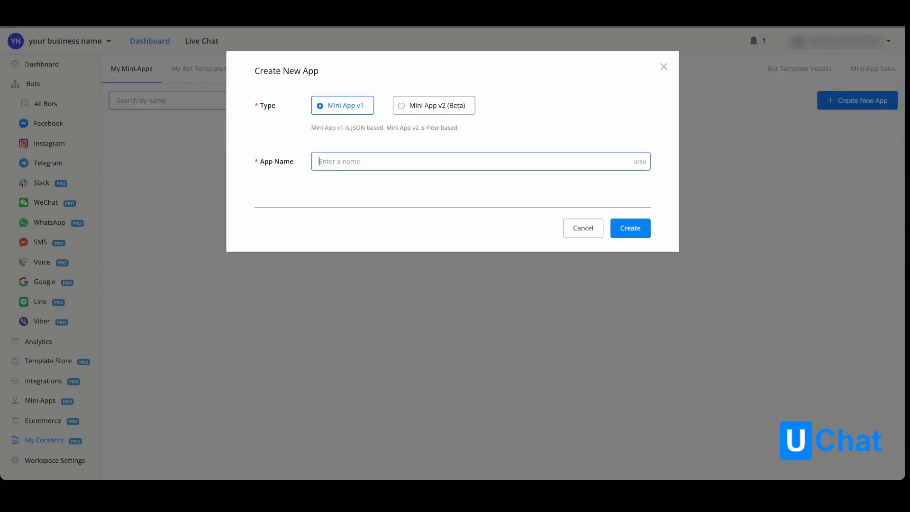
type("demo")
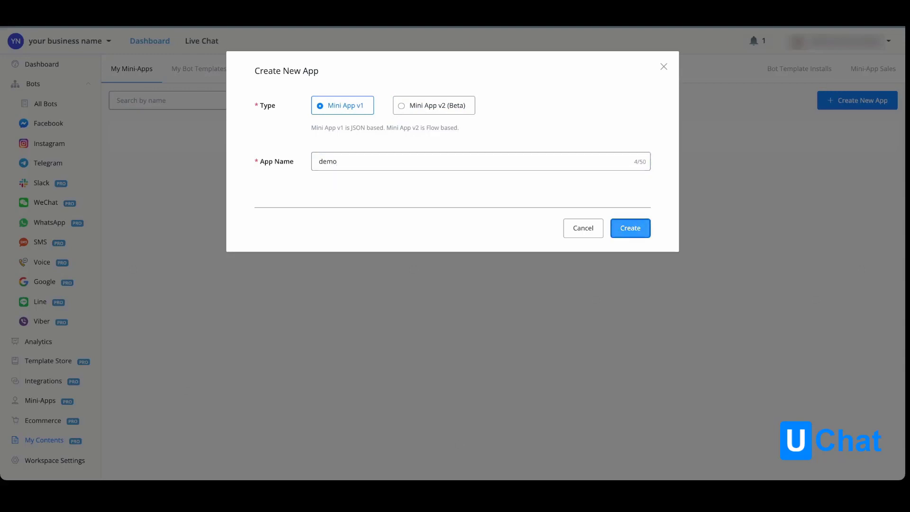
left_click(631, 228)
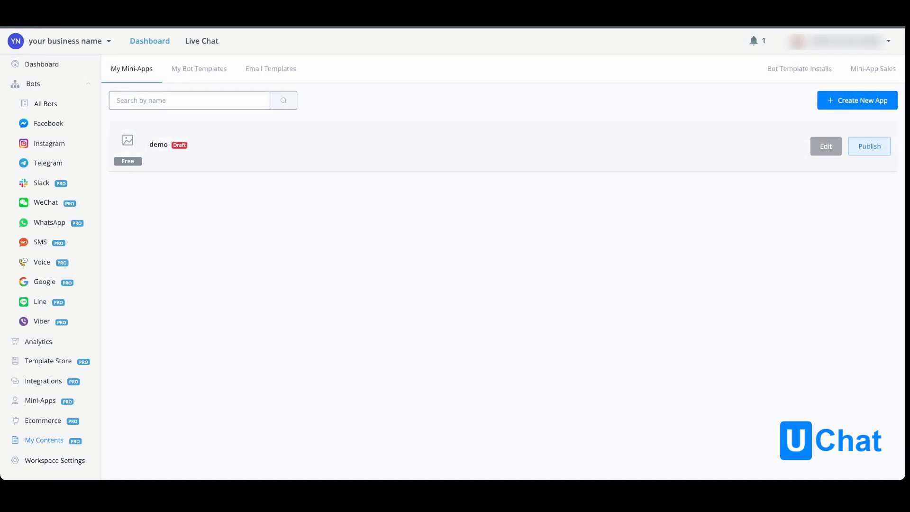
Step: Open the demo app for editing and review its description, logo, cover image and YouTube video fields
left_click(825, 146)
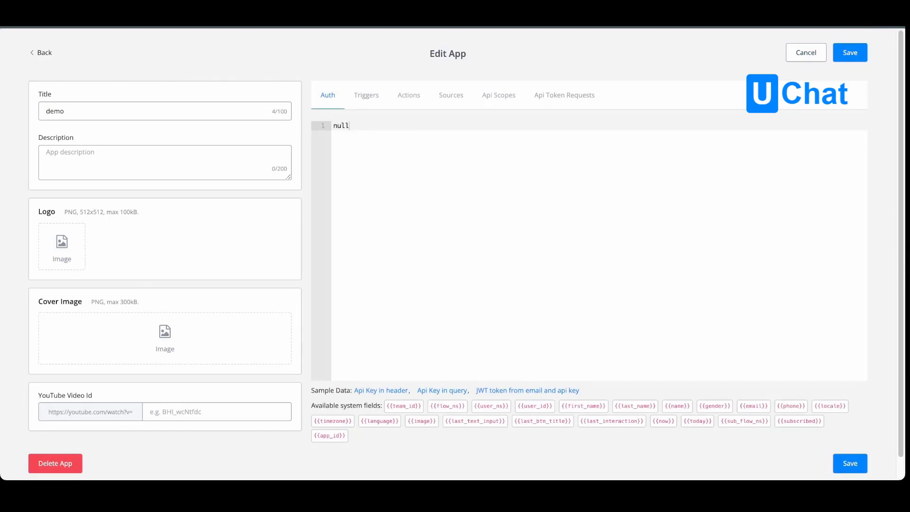
left_click(165, 162)
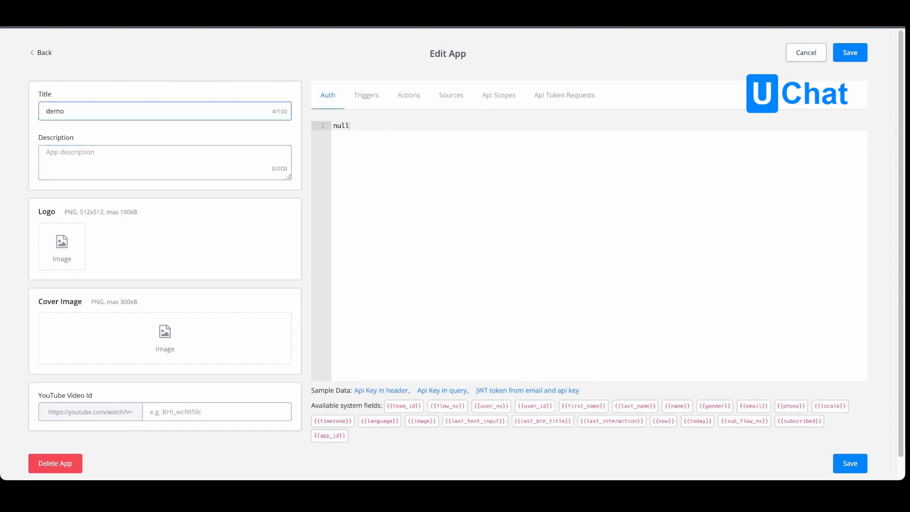
key("Tab")
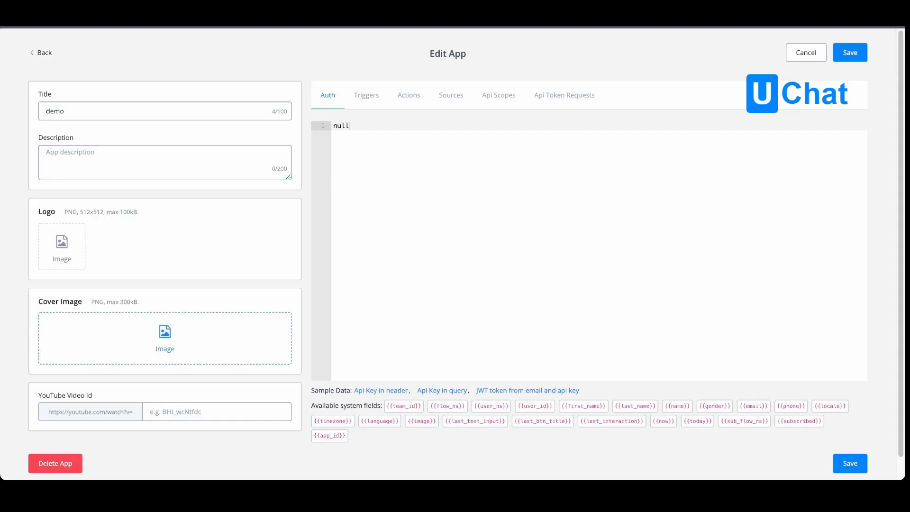
left_click(165, 161)
left_click(217, 412)
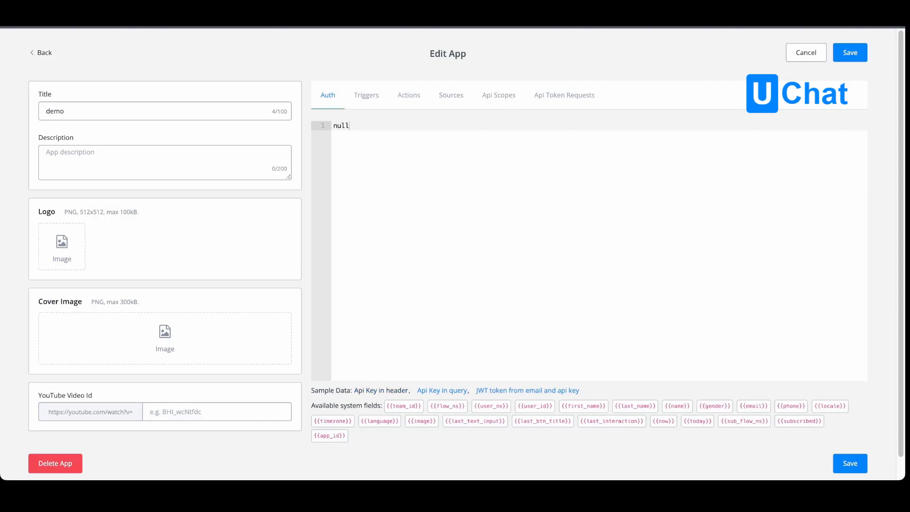
Step: Load the "Api Key in header" sample for authentication and the "Trigger for new product" sample for triggers
left_click(380, 391)
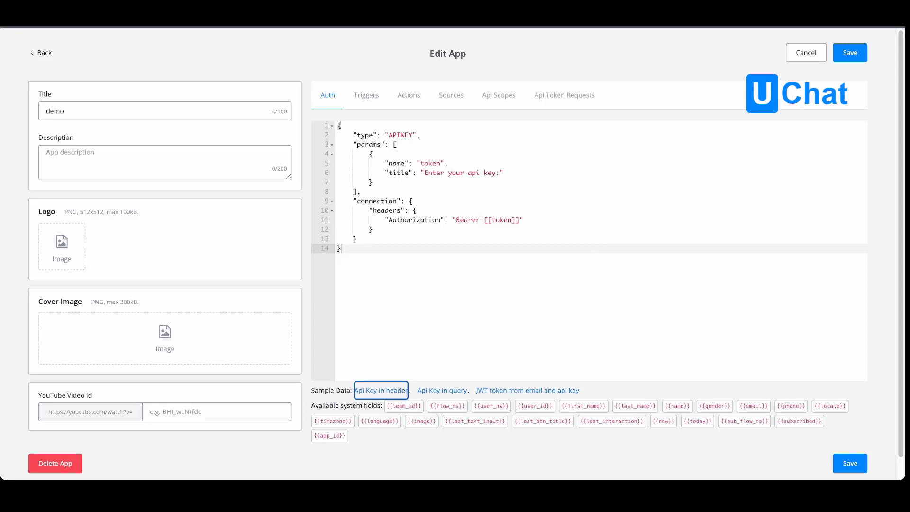
left_click(366, 95)
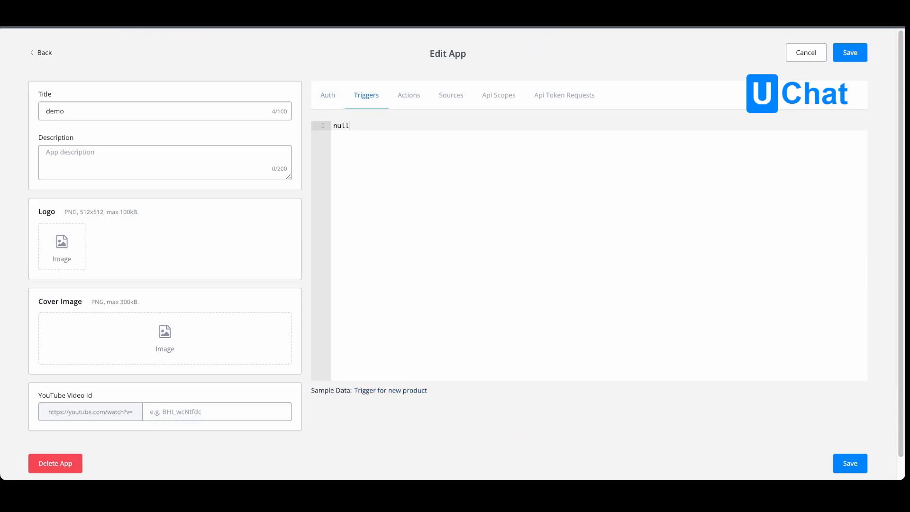
left_click(390, 390)
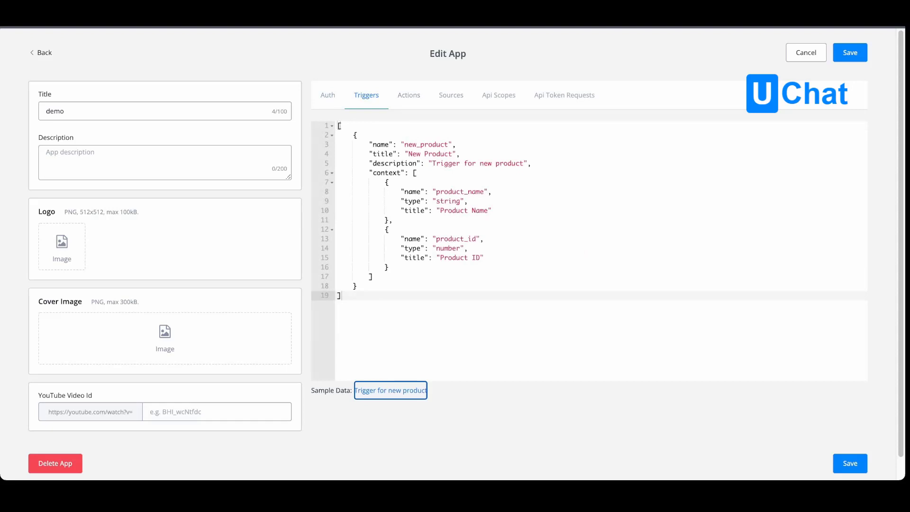
Step: Load the "Get product" sample as the app's action and look through its JSON definition
left_click(408, 94)
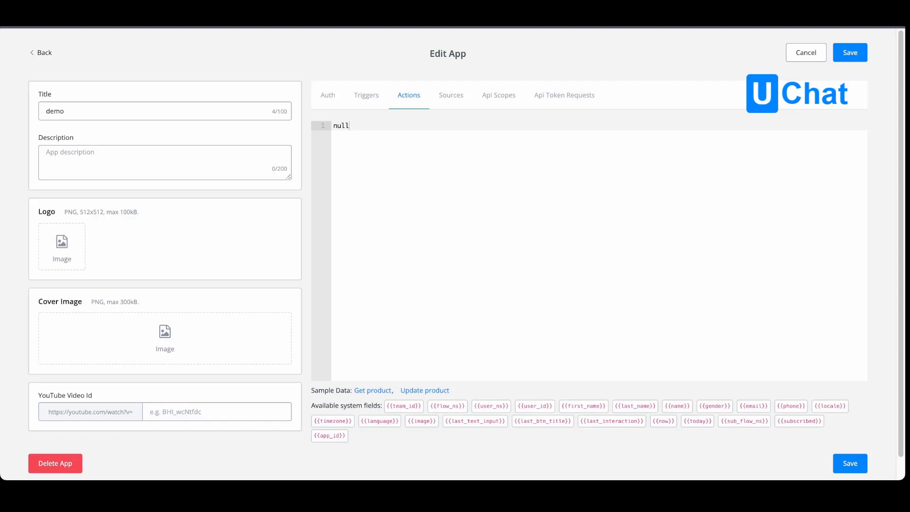
left_click(372, 390)
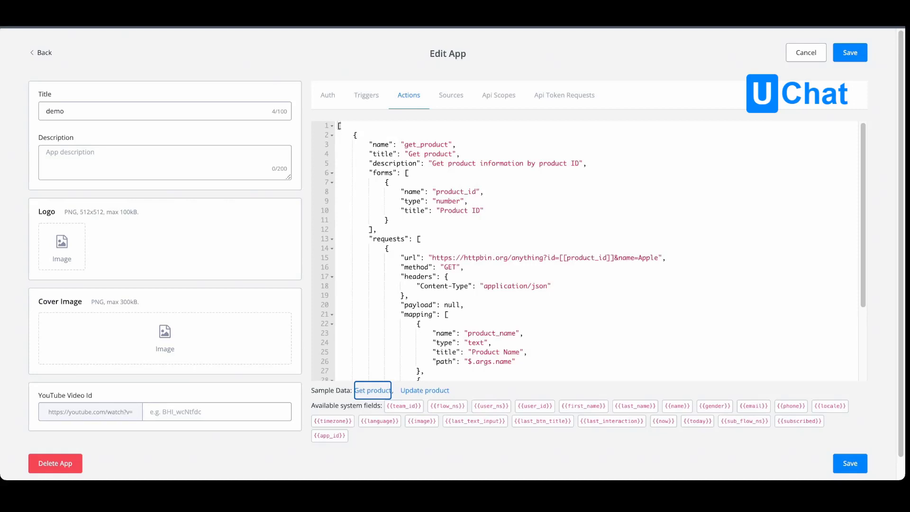
scroll(588, 251, "down", 2)
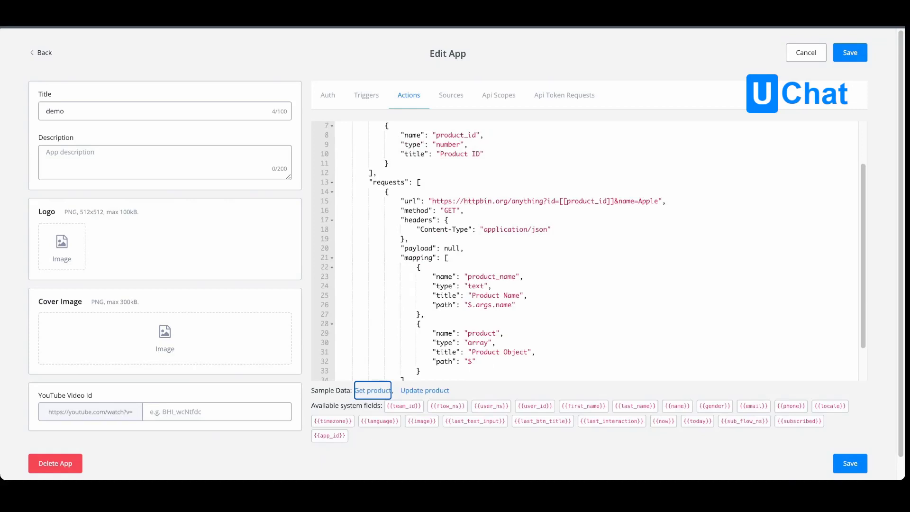
scroll(588, 251, "up", 2)
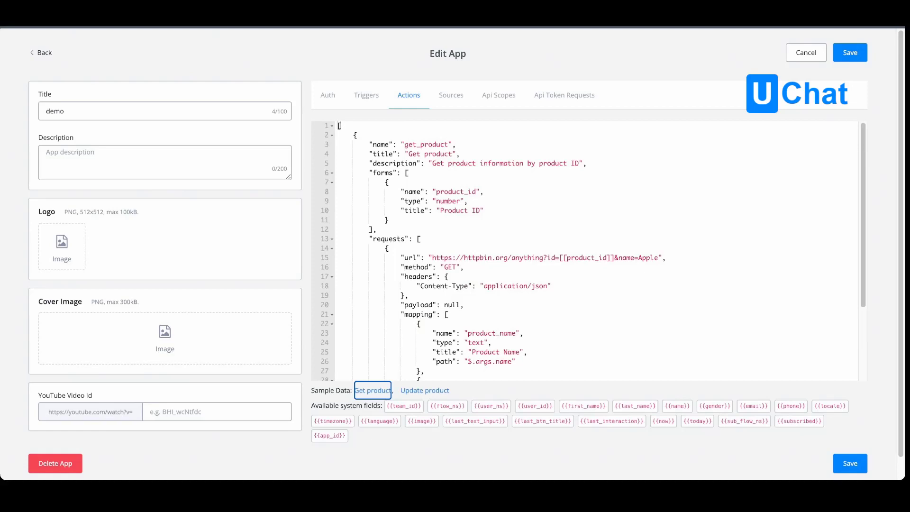
Step: Load the "Static source" sample and the "Requests" sample for API token requests, and leave the app editor without saving
left_click(451, 95)
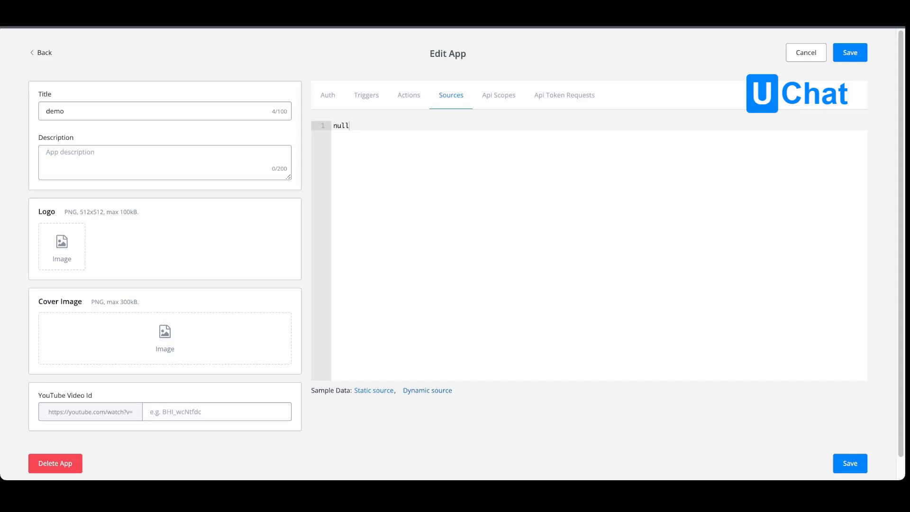
left_click(373, 390)
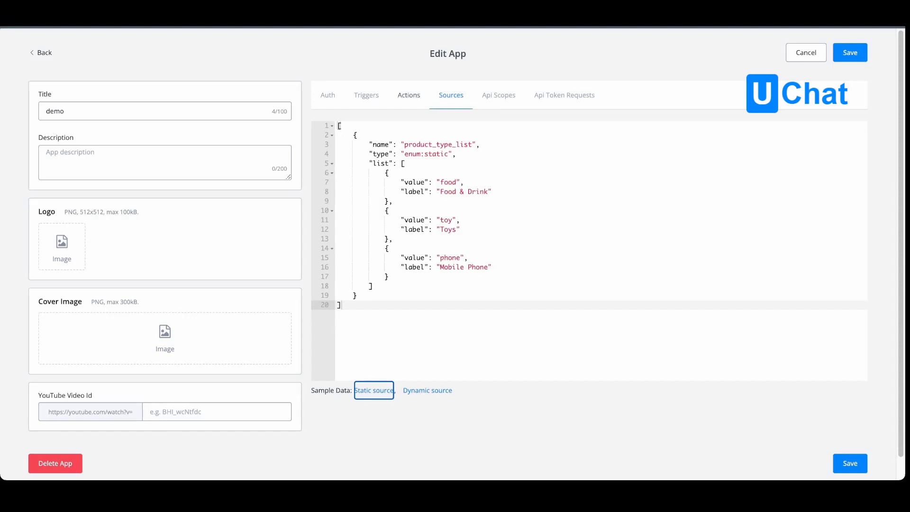
left_click(498, 95)
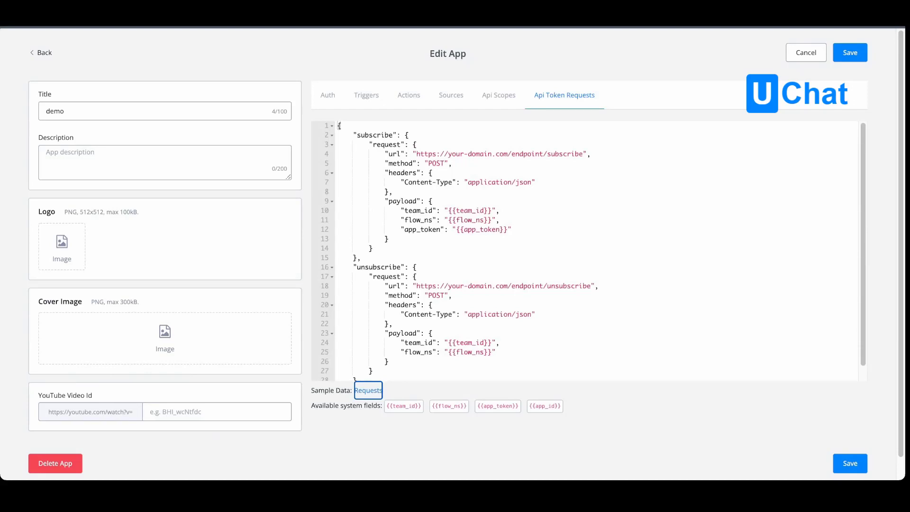
left_click(806, 52)
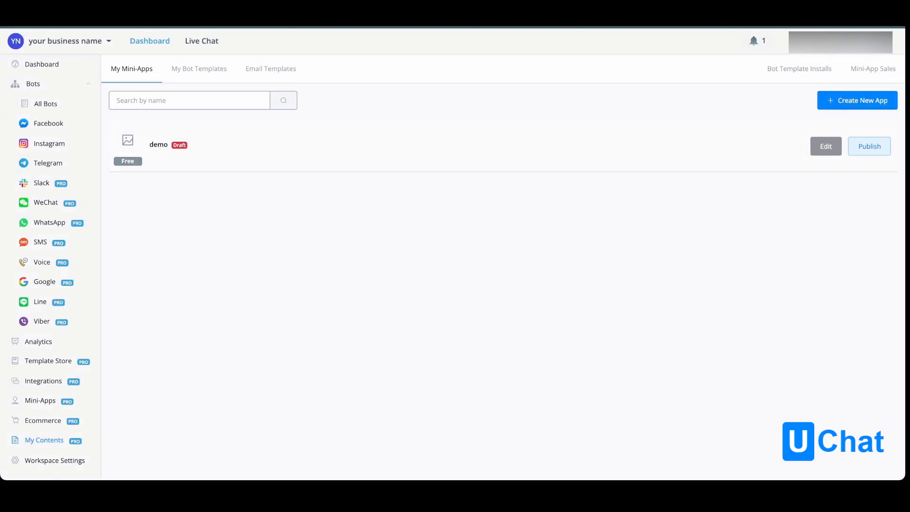
Step: Create a new app of type Mini App v2 (Beta) named "demo 2"
left_click(856, 100)
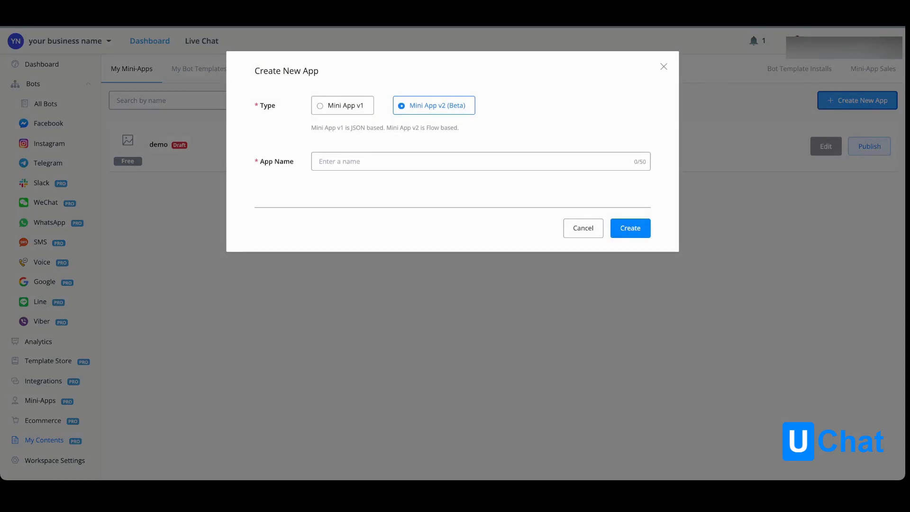
left_click(319, 161)
type("demo 2")
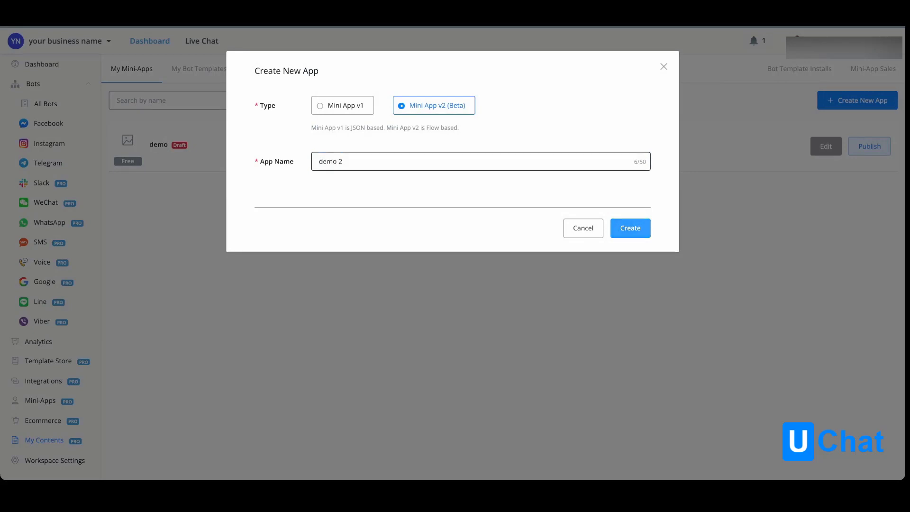
left_click(631, 228)
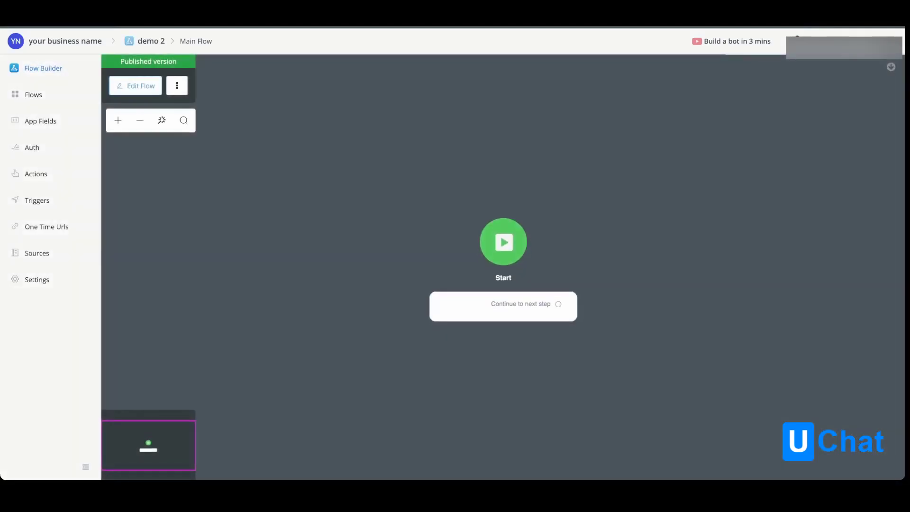
Step: Open the form for a new app field in demo 2 and look at the available field types
left_click_drag(503, 242, 394, 182)
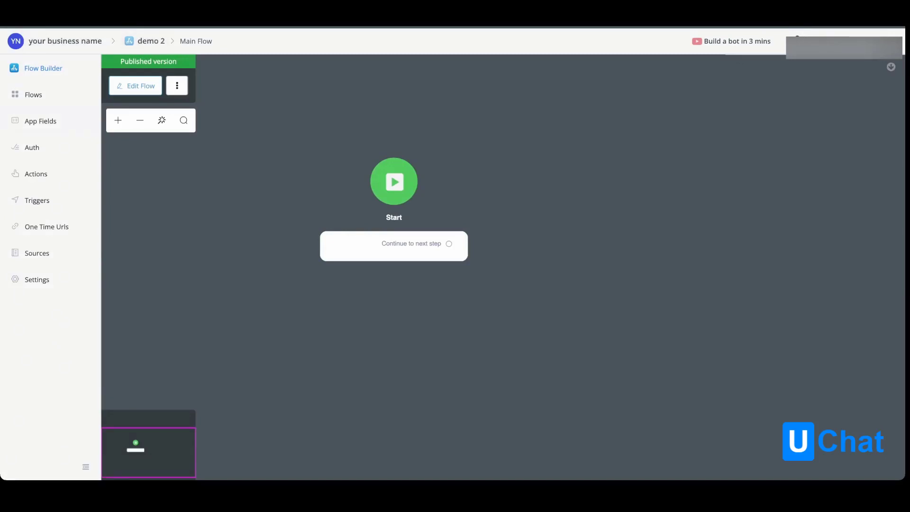
left_click(40, 121)
left_click(856, 79)
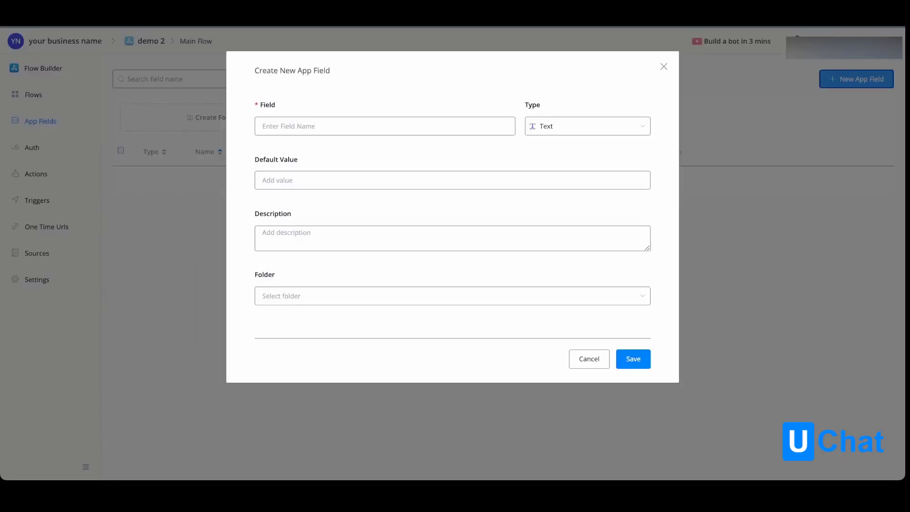
left_click(587, 126)
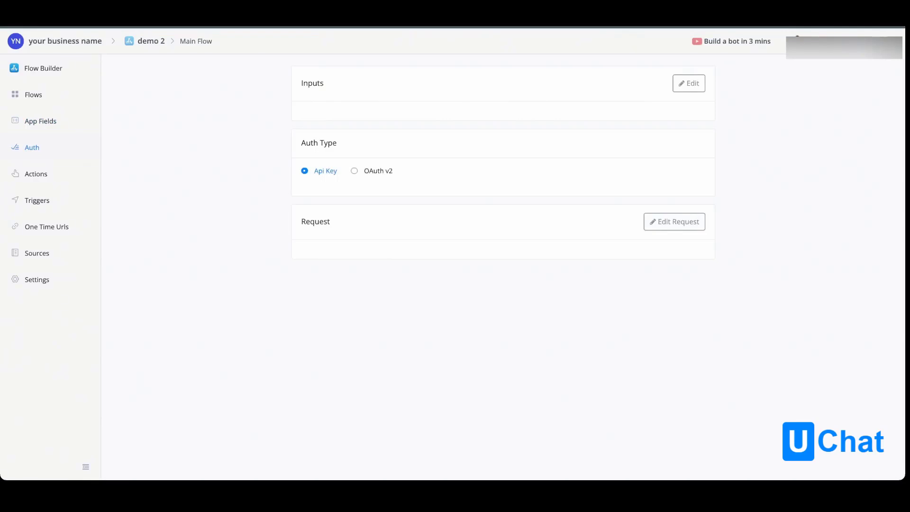
Step: Review the Actions, Triggers, One Time Urls, Sources and Settings pages of the demo 2 app
left_click(36, 174)
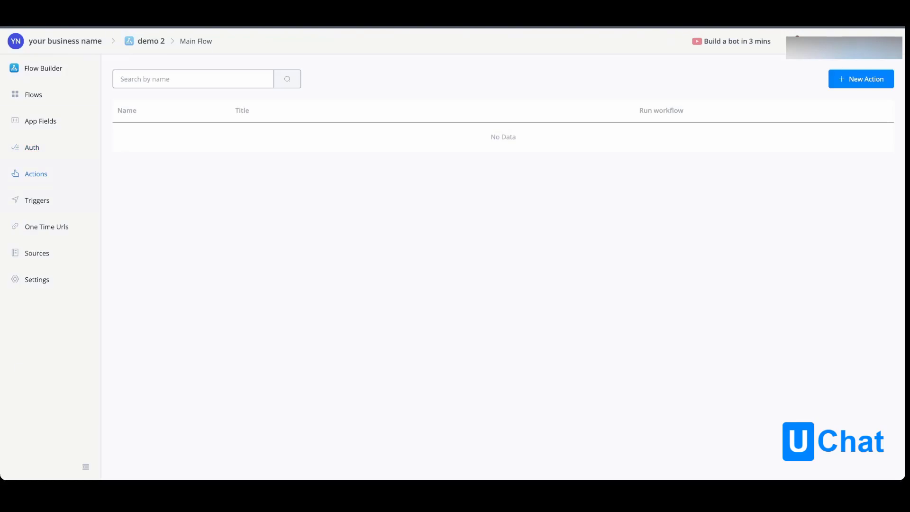
left_click(37, 200)
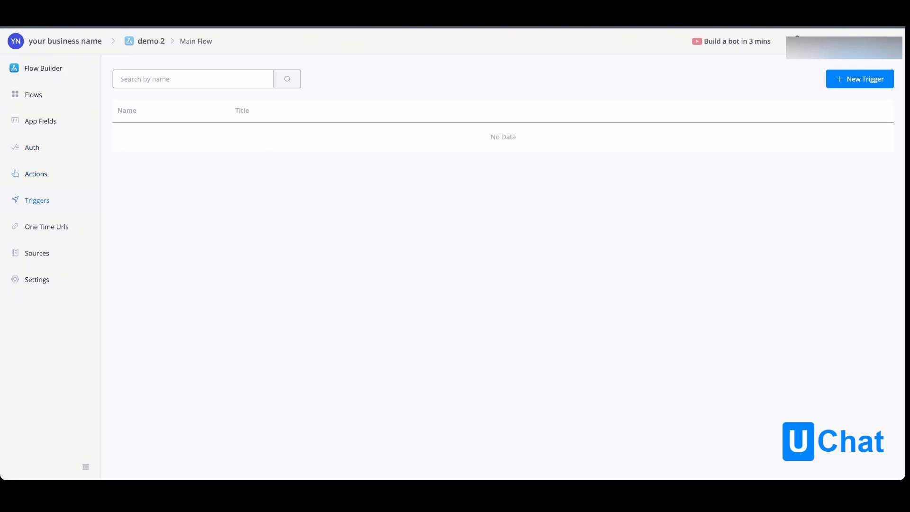
left_click(47, 227)
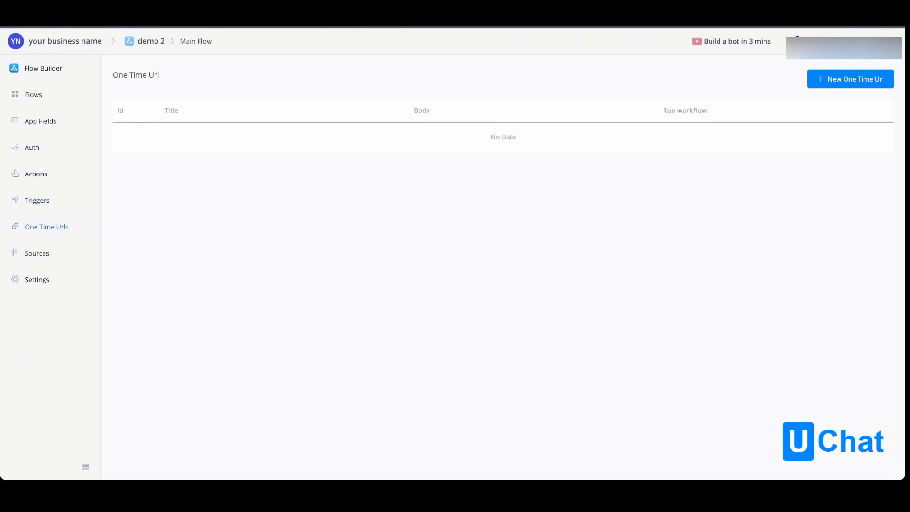
left_click(37, 253)
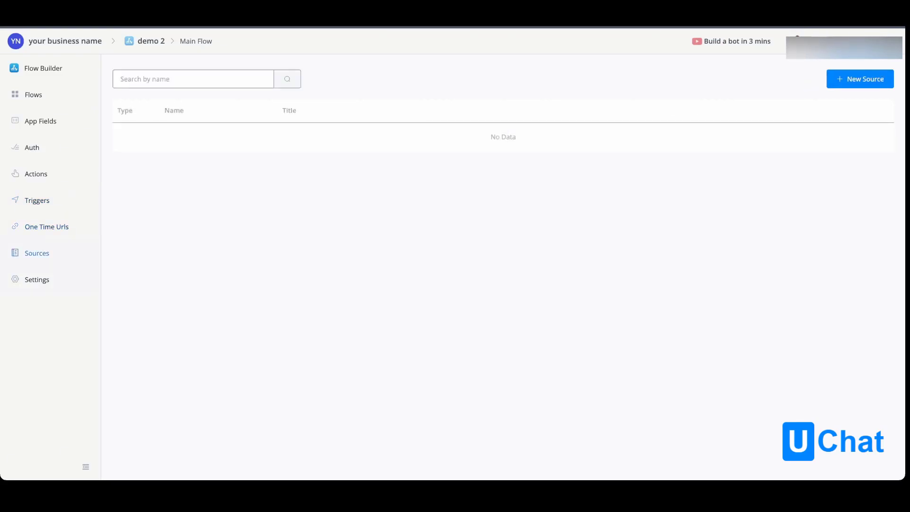
left_click(37, 279)
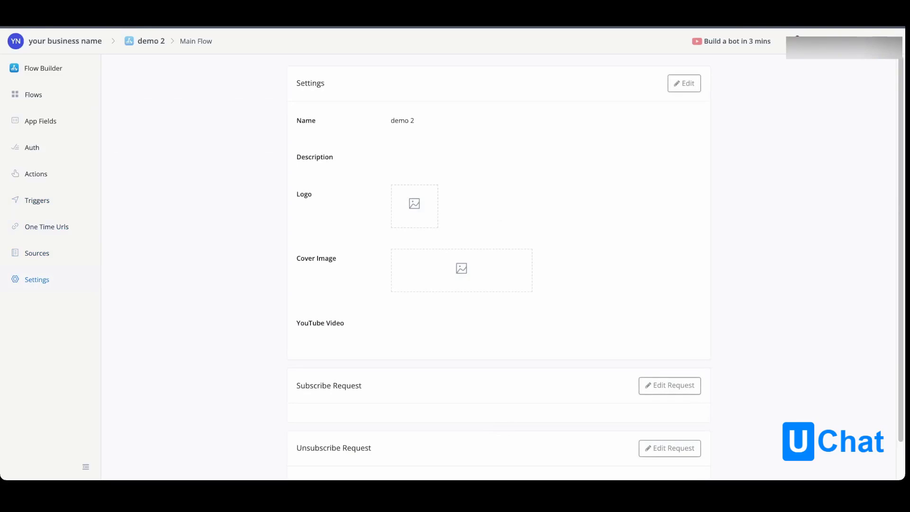